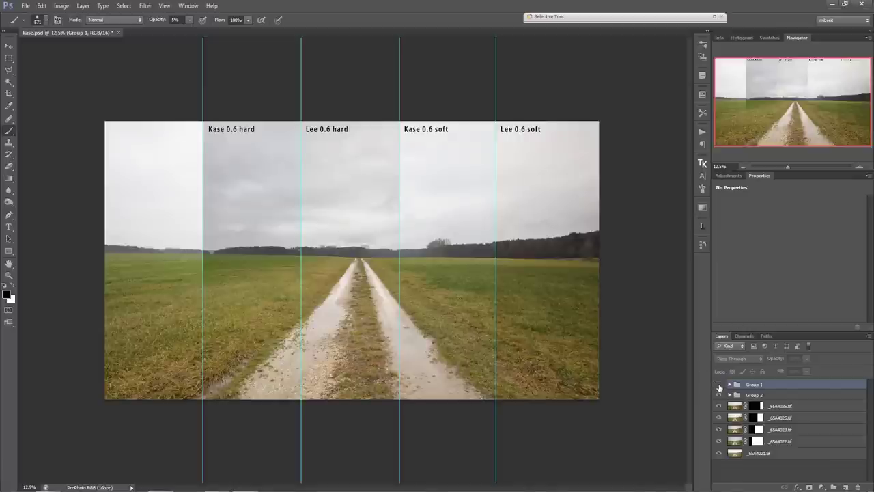
# Show the Group 1 colour-cast overlay over the four 0.6 grad filter strips, examine the casts, and hide it again
pyautogui.click(718, 387)
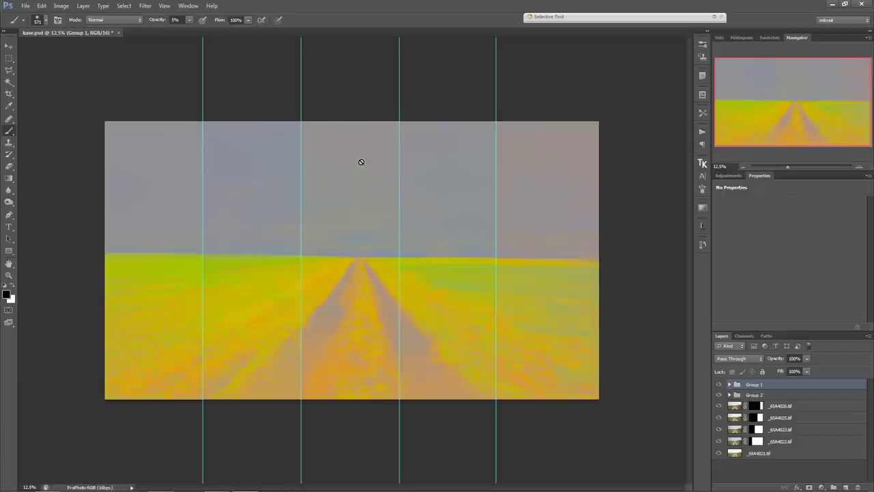
pyautogui.click(719, 385)
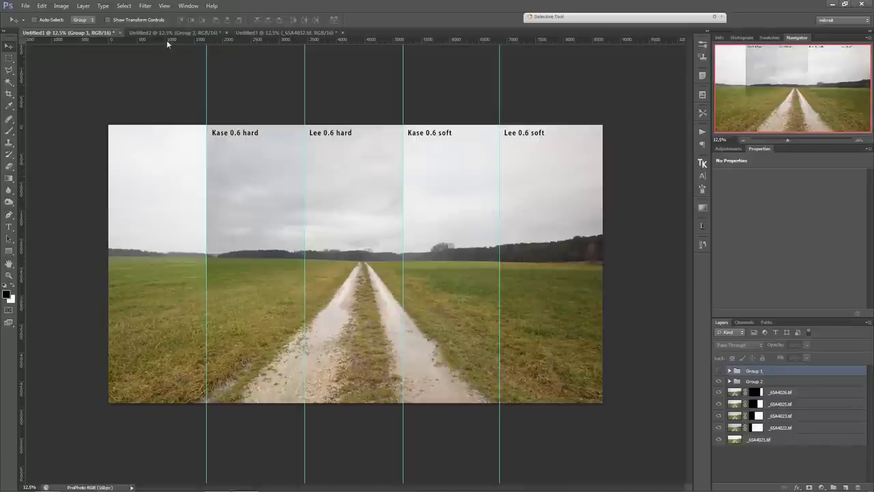
# Switch to the Untitled2 document and toggle Group 1 on and off to compare the Kase ND 0.9 and Lee ND 0.9 colour casts
pyautogui.click(171, 32)
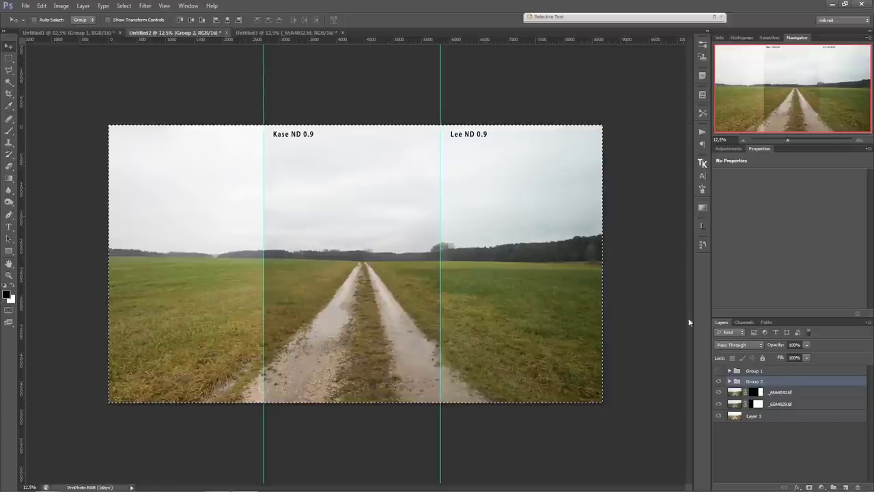
pyautogui.click(718, 370)
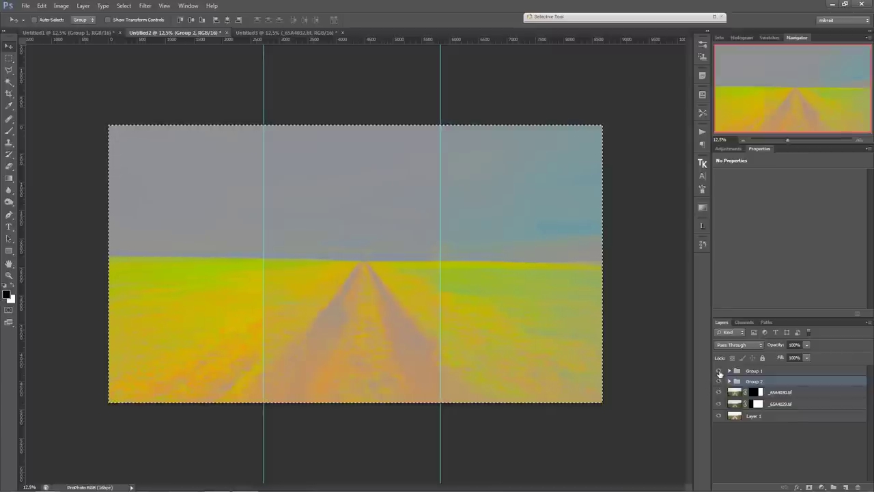
pyautogui.click(718, 371)
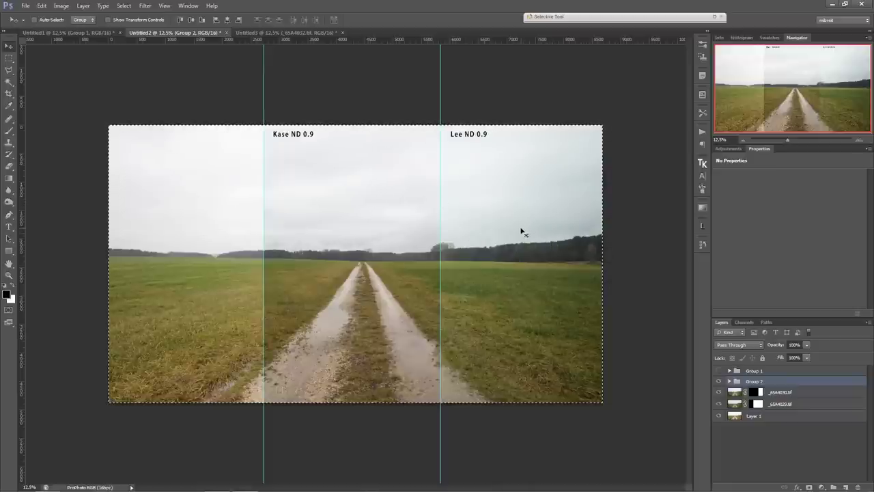
pyautogui.click(718, 370)
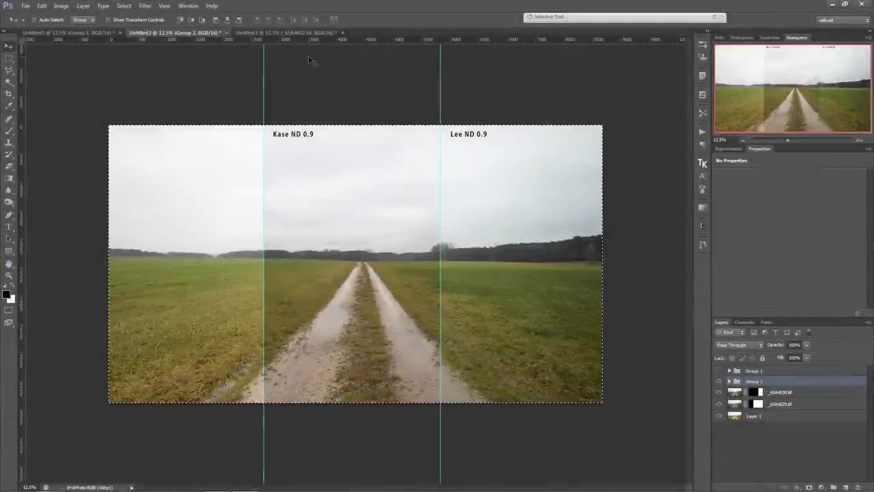
# Switch to the Untitled3 document and repeatedly toggle the _65A4032.tif layer's visibility to compare it with _65A4031.tif
pyautogui.click(271, 34)
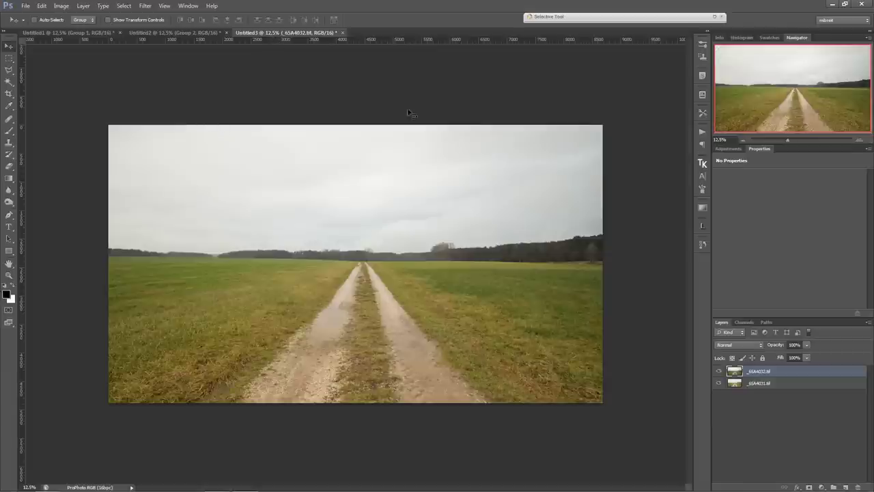
pyautogui.click(718, 371)
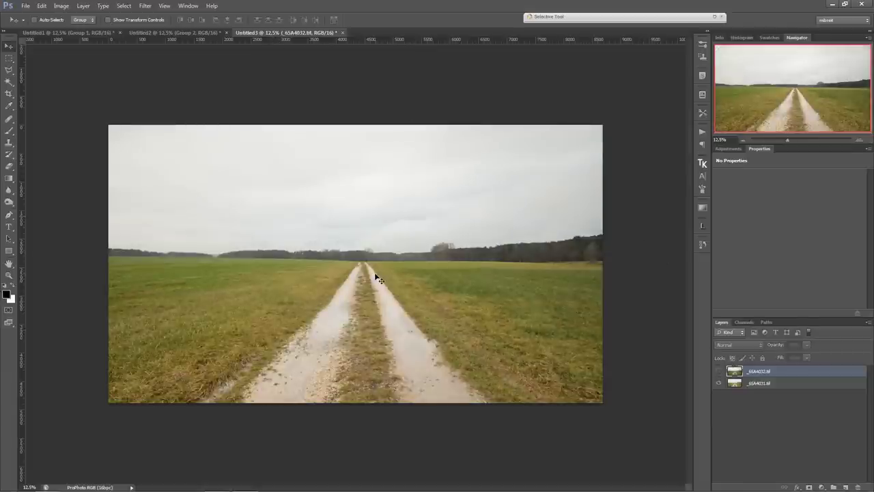
pyautogui.click(719, 371)
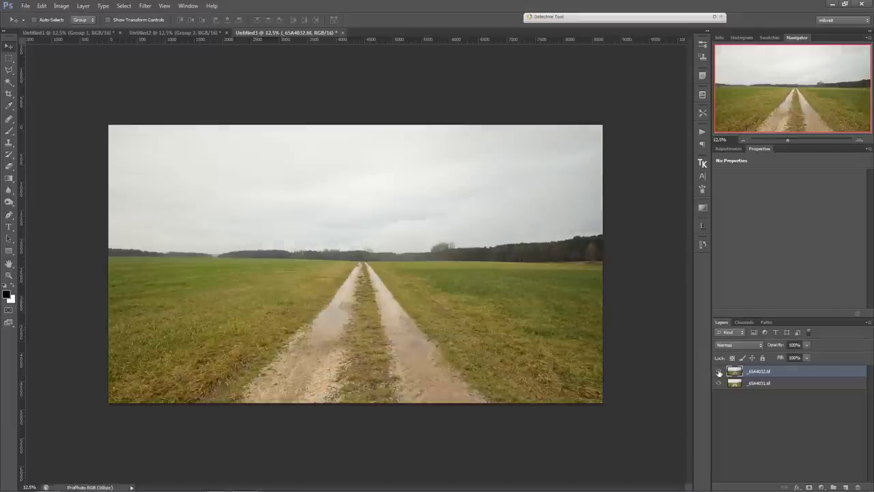
pyautogui.click(719, 371)
pyautogui.click(719, 372)
pyautogui.click(718, 372)
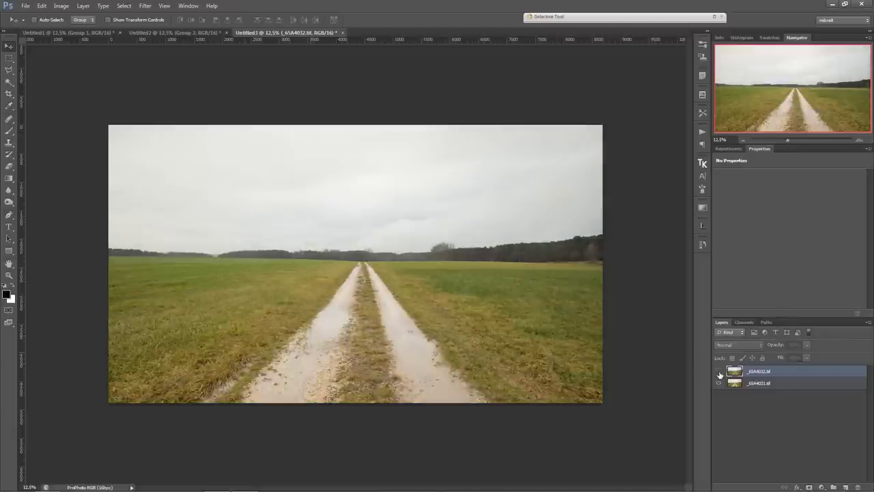
pyautogui.click(719, 373)
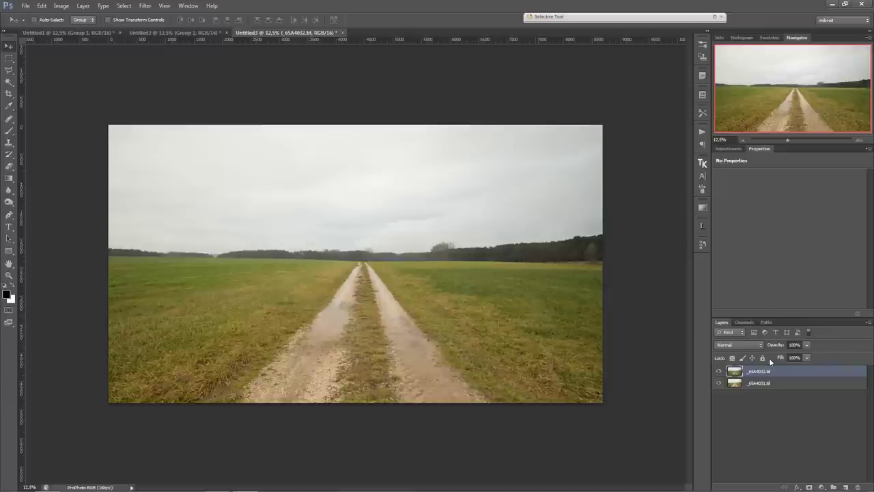
pyautogui.click(718, 370)
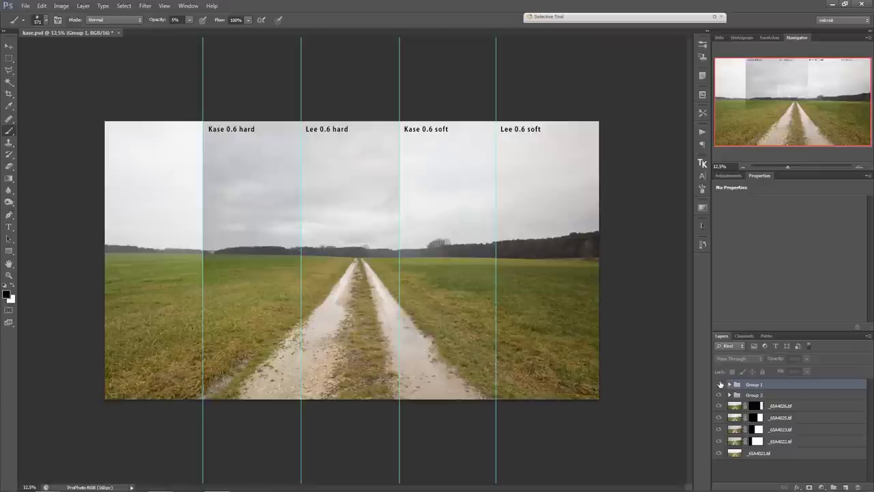
# In kase.psd, show and expand Group 1, hide its Hue/Saturation 1 adjustment, and toggle the grey Layer 1 off and on
pyautogui.click(719, 385)
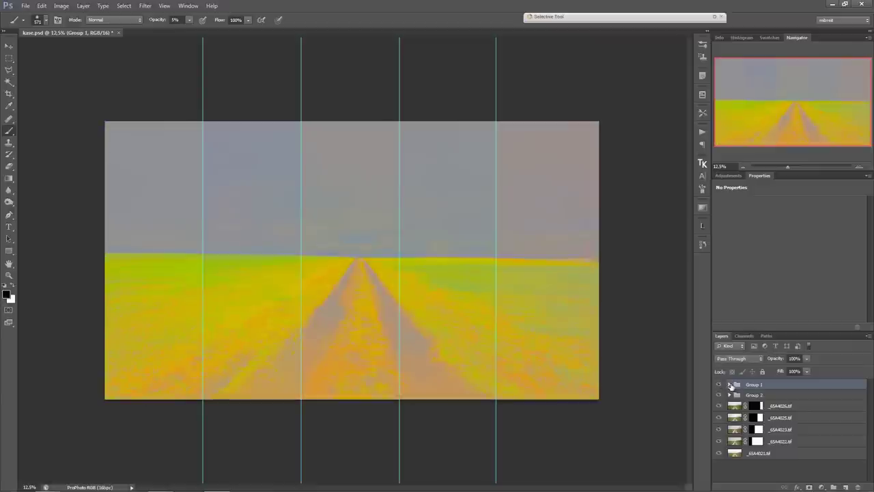
pyautogui.click(730, 385)
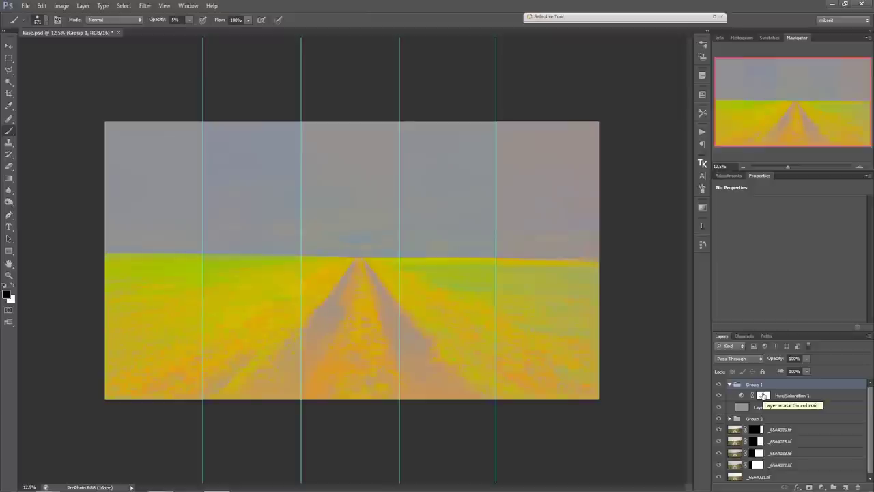
pyautogui.click(720, 407)
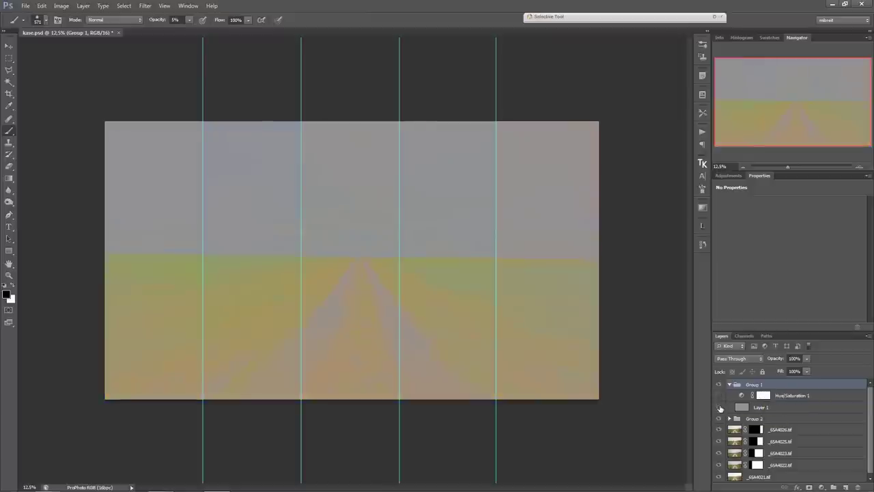
pyautogui.click(719, 408)
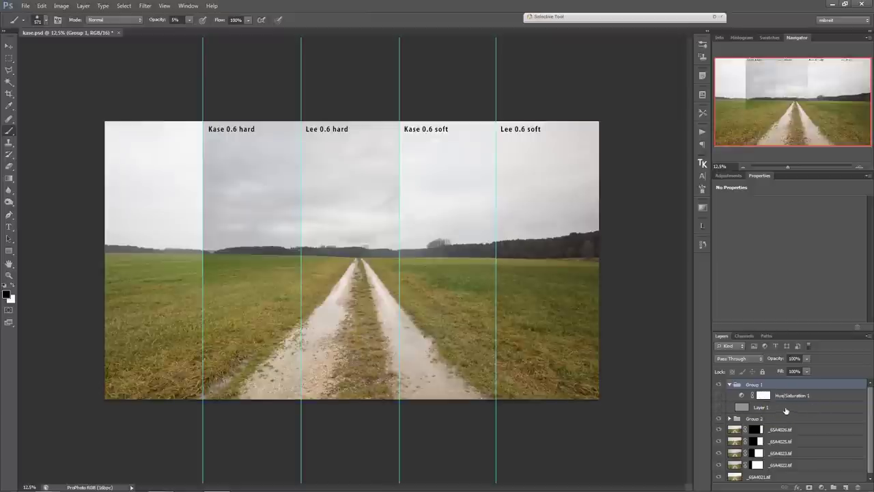
pyautogui.click(719, 407)
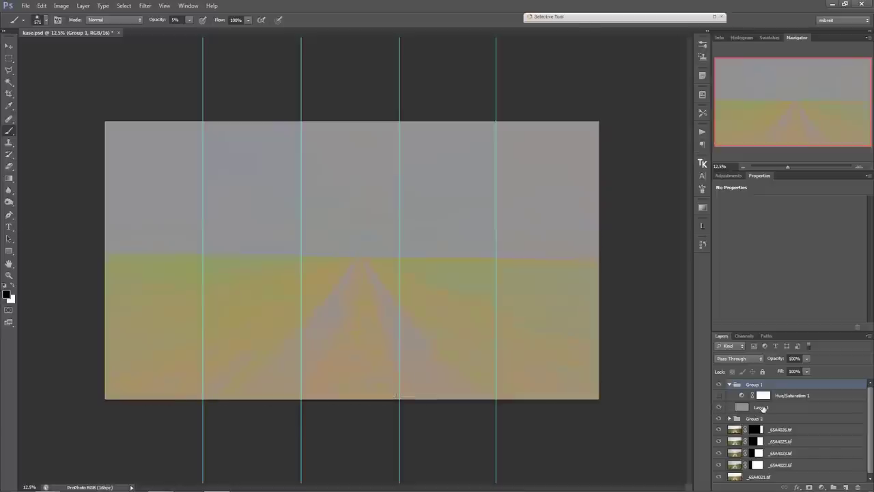
# Change the grey Layer 1's blend mode to Normal, then back to Luminosity, to compare the effect
pyautogui.click(743, 407)
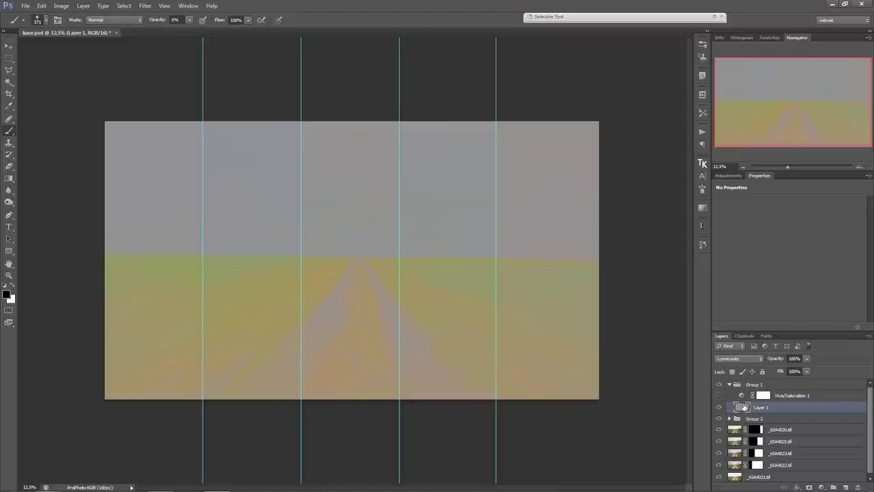
pyautogui.click(740, 360)
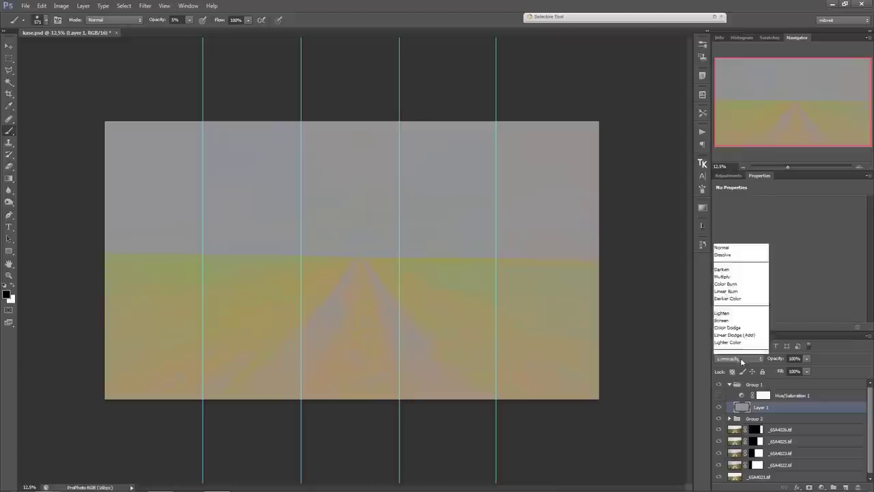
pyautogui.click(747, 127)
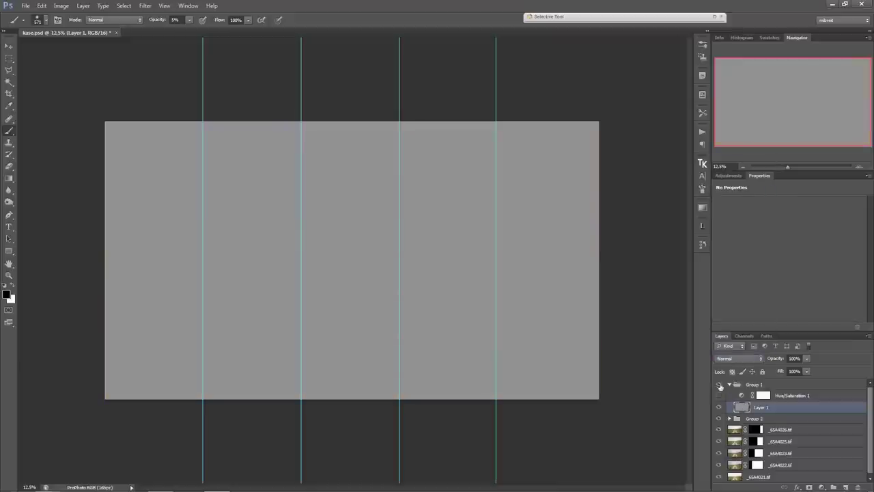
pyautogui.click(751, 359)
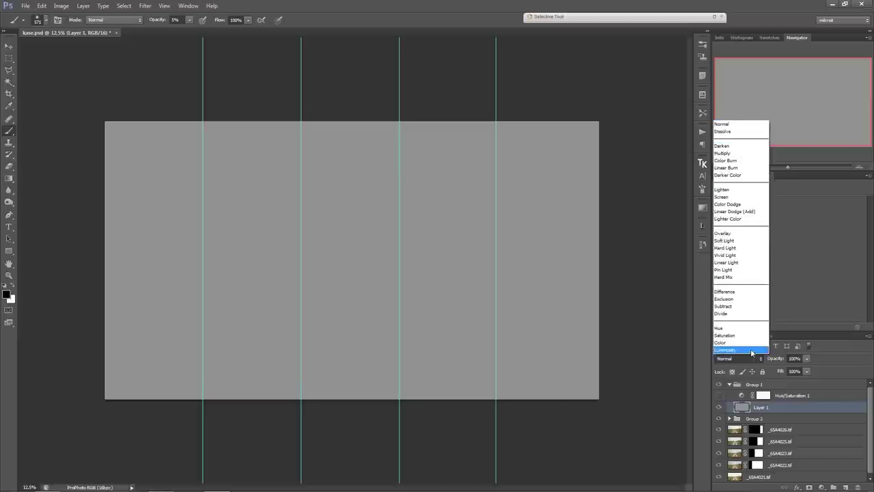
pyautogui.click(751, 351)
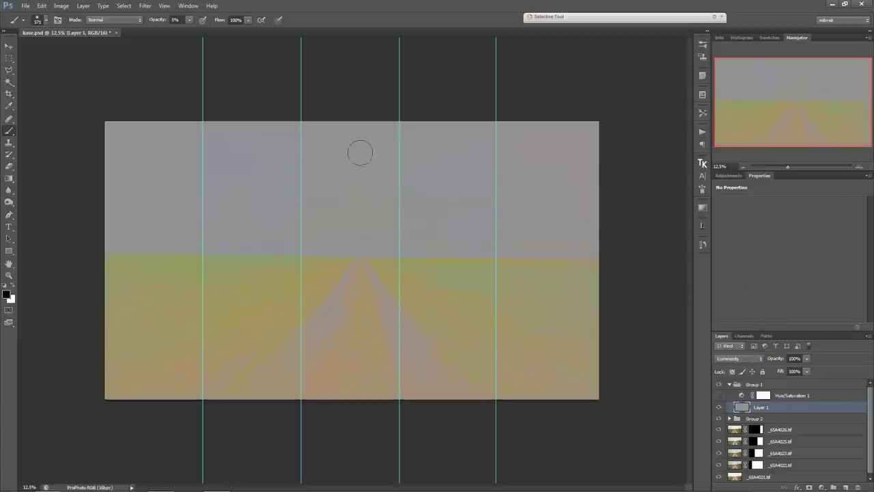
# Show the Hue/Saturation 1 adjustment in Group 1 and set its Saturation to +70
pyautogui.click(719, 395)
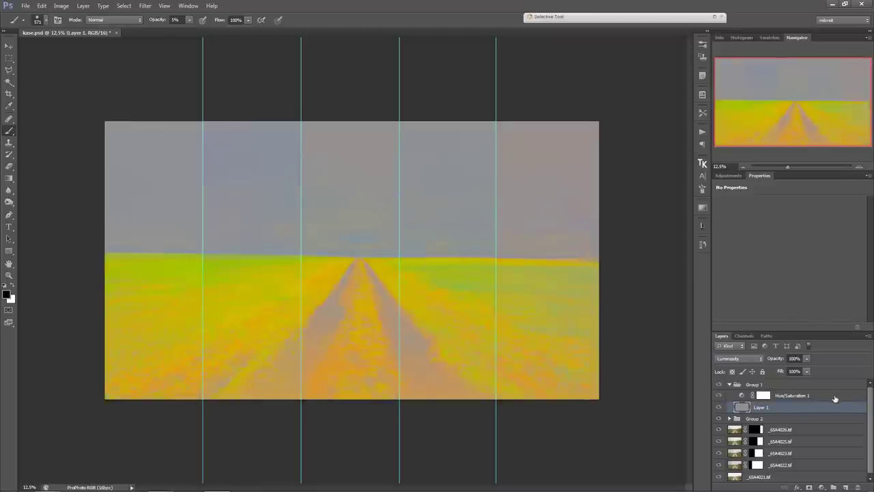
pyautogui.click(835, 398)
pyautogui.moveTo(841, 254); pyautogui.dragTo(837, 256)
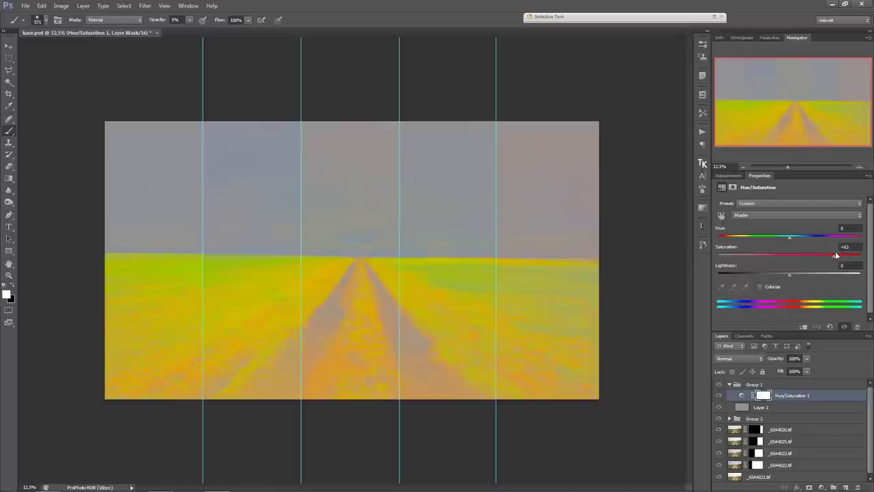
pyautogui.moveTo(836, 259); pyautogui.dragTo(833, 254)
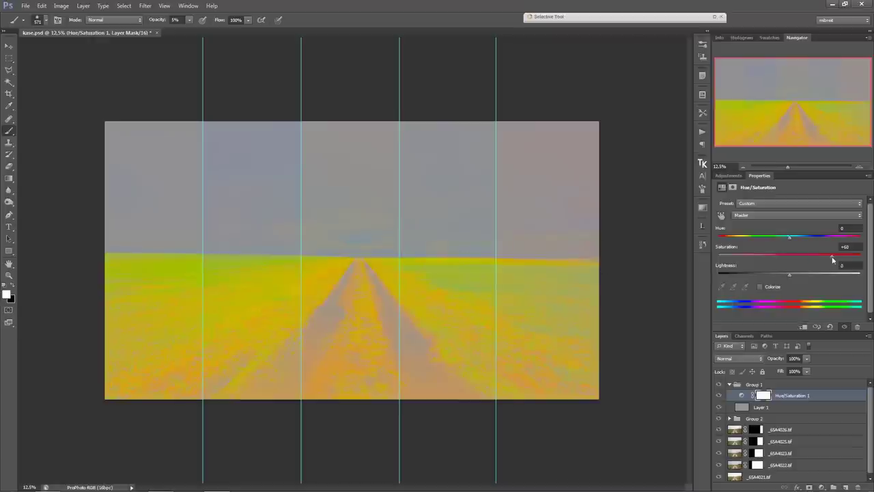
pyautogui.moveTo(822, 254); pyautogui.dragTo(841, 257)
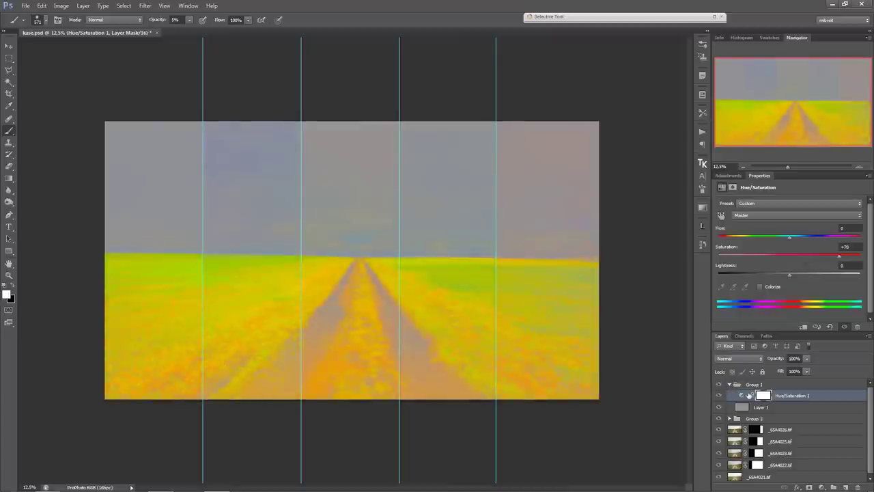
# Collapse Group 1 and hide it to reveal the original filter comparison photo
pyautogui.click(724, 387)
pyautogui.click(729, 385)
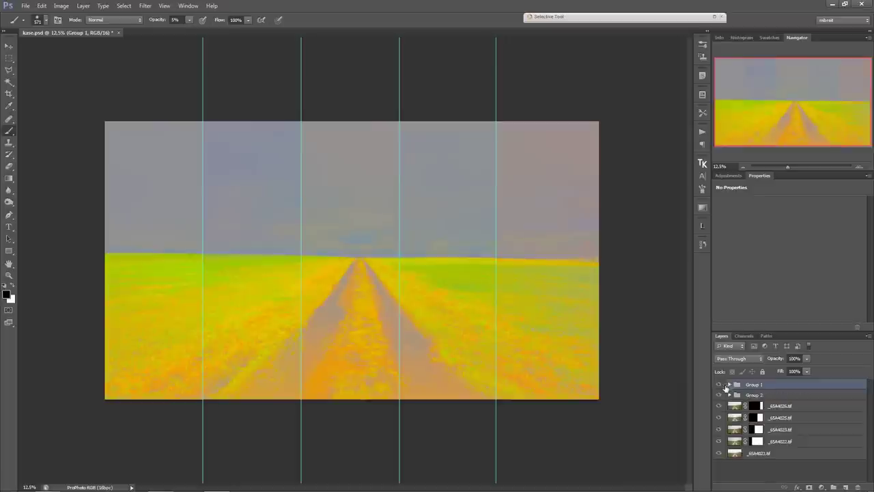
pyautogui.click(718, 384)
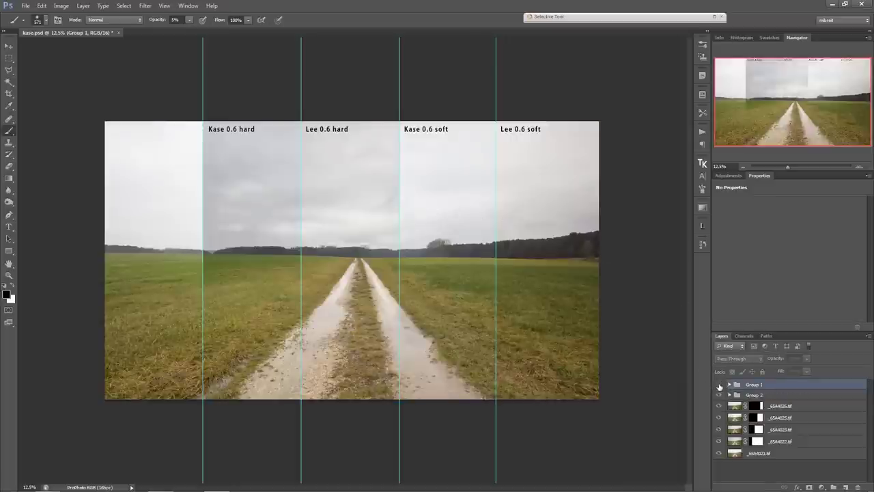
pyautogui.click(720, 386)
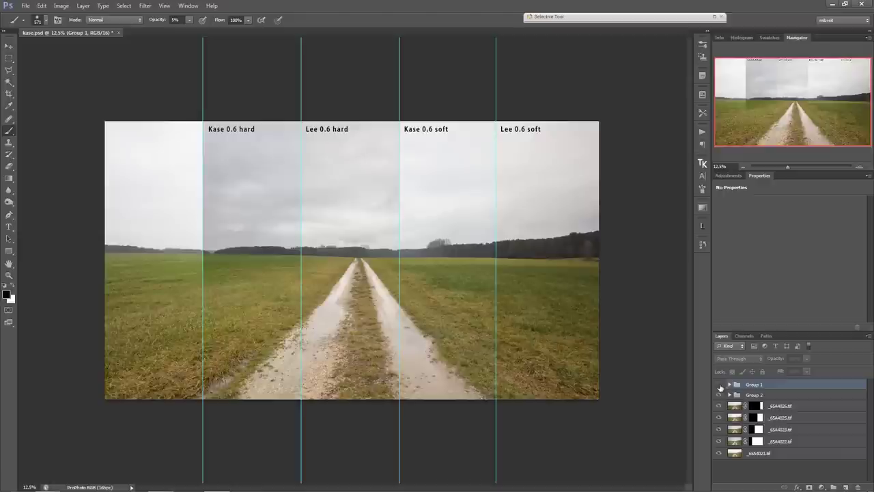